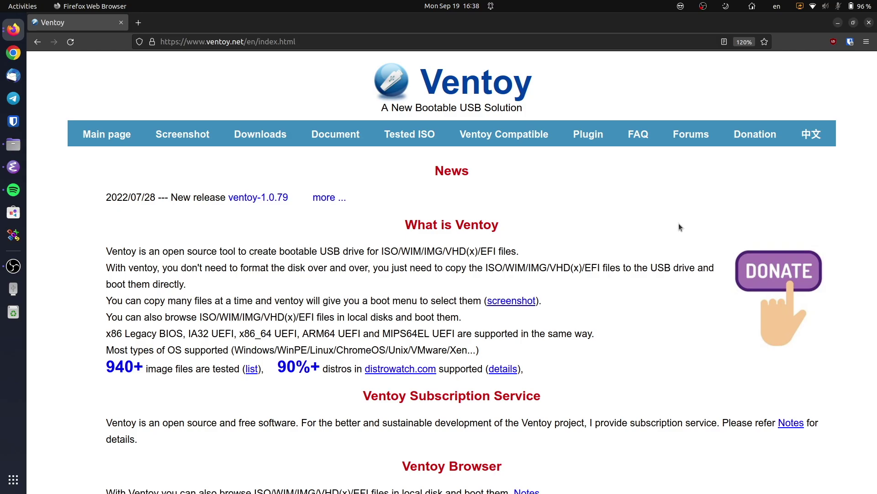
Step: Scroll through the Ventoy homepage features and the tested ISO page down to the Tested OS Series list
scroll(679, 225, "down", 8)
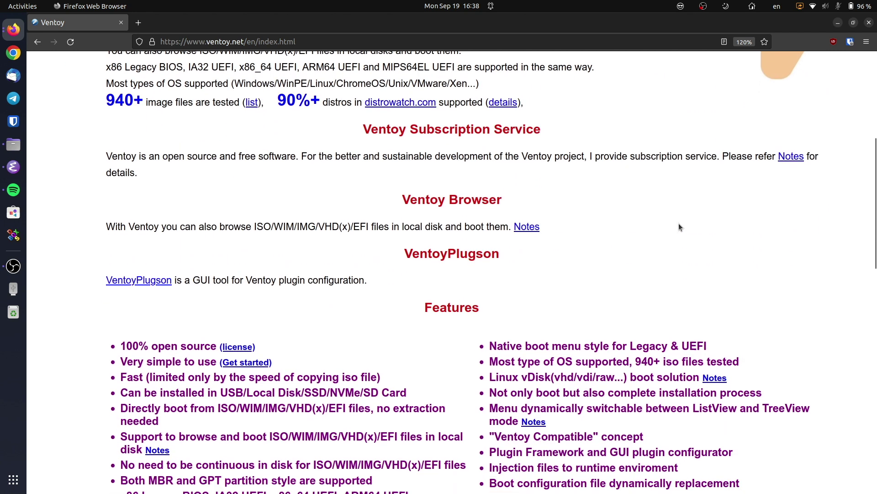
scroll(680, 227, "down", 7)
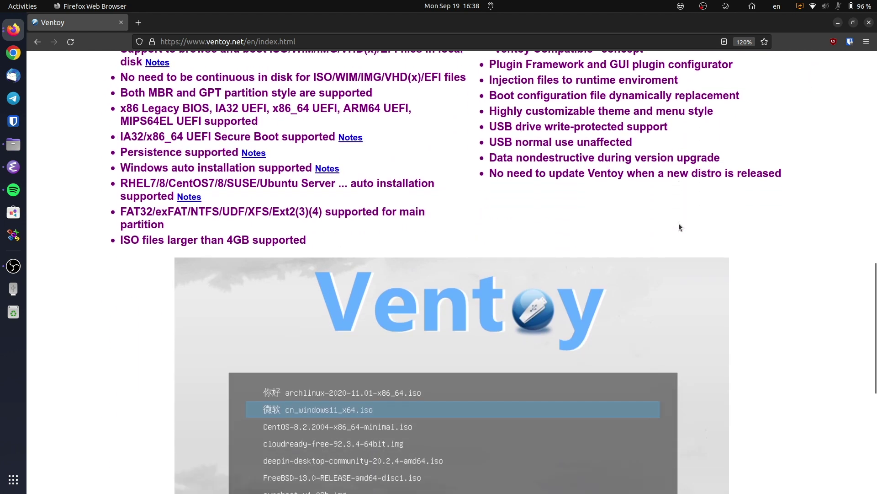
scroll(679, 226, "down", 3)
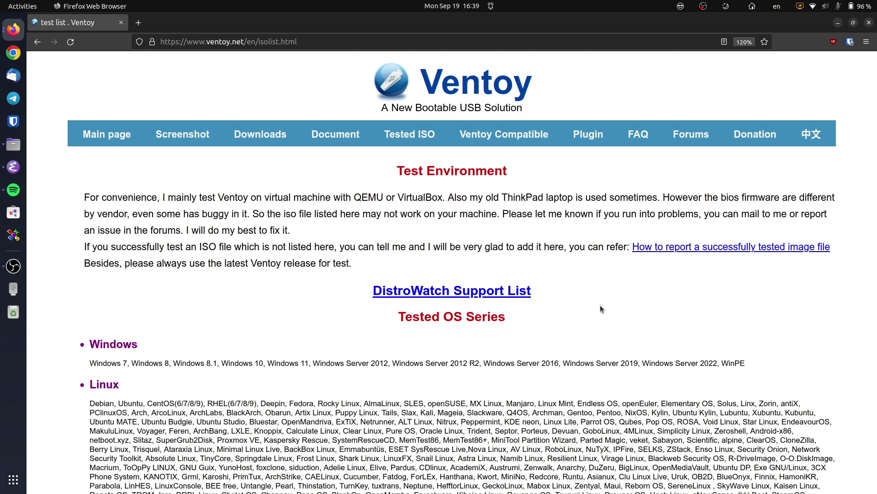
scroll(600, 305, "down", 4)
scroll(599, 305, "down", 3)
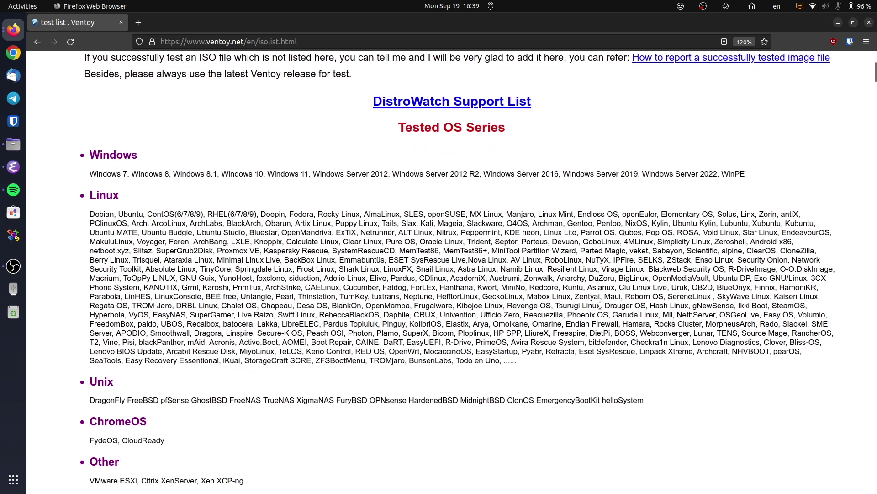
scroll(601, 309, "up", 1)
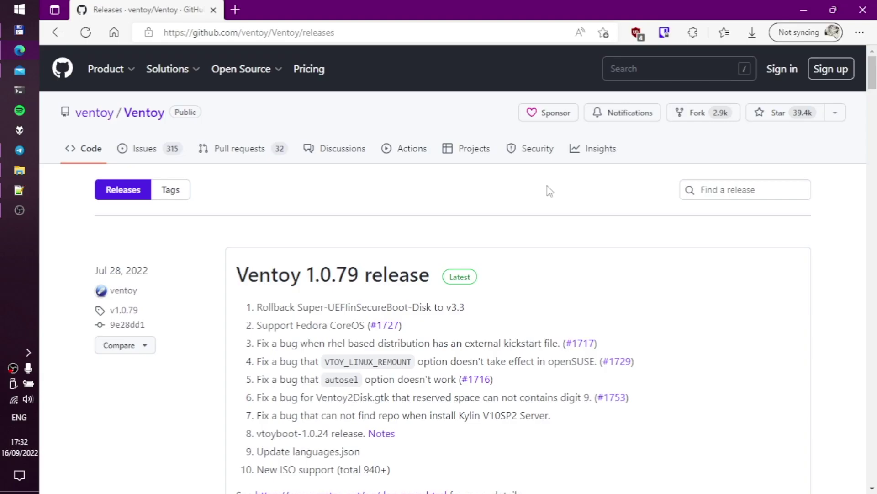
Step: Download ventoy-1.0.79-windows.zip from the 1.0.79 release's Assets list
scroll(548, 188, "down", 5)
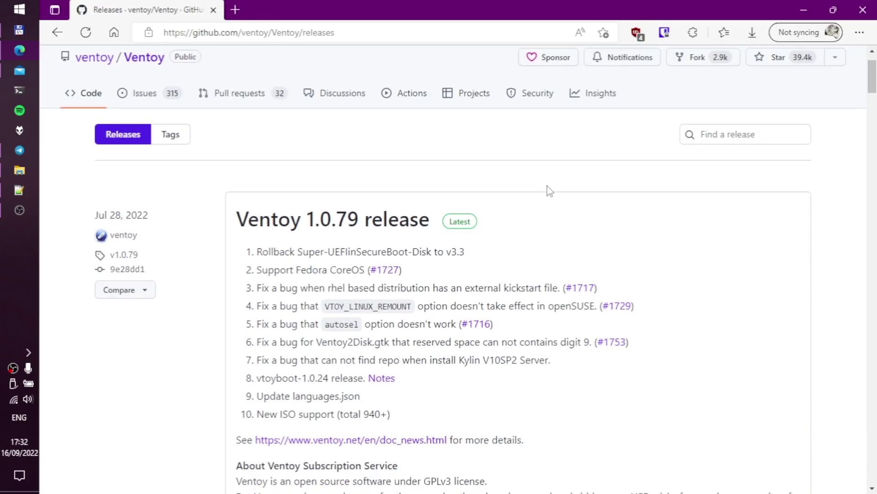
scroll(548, 189, "down", 5)
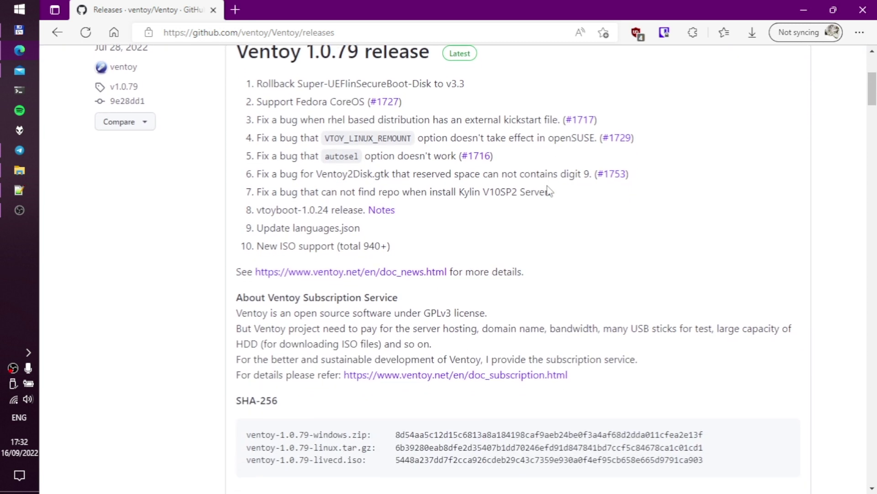
scroll(549, 191, "down", 1)
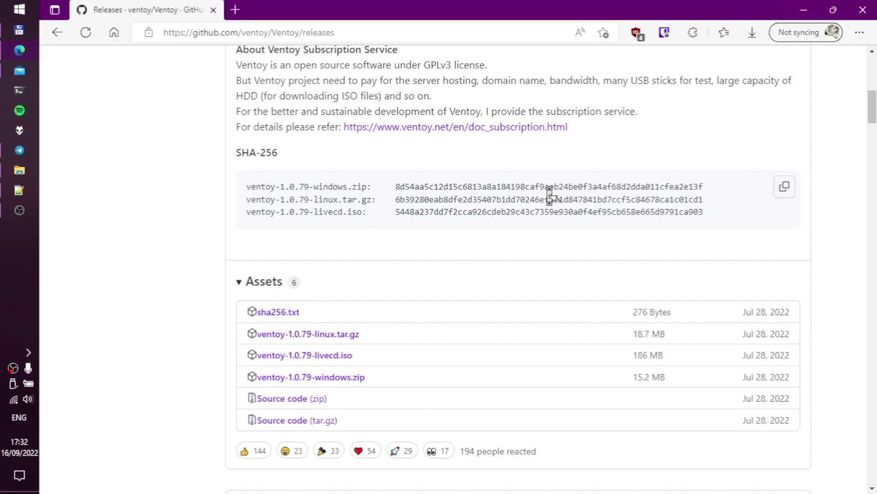
left_click(334, 378)
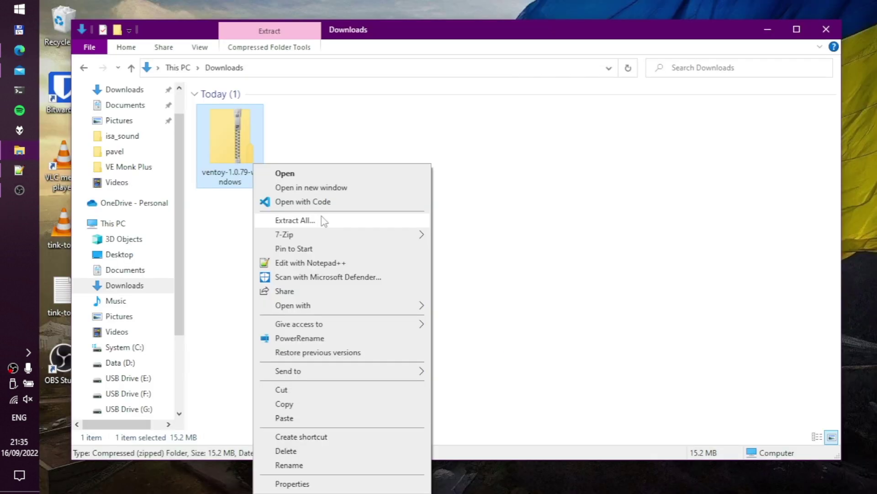
Step: Extract the Ventoy zip to its suggested folder, open the inner ventoy-1.0.79 folder, and launch Ventoy2Disk
left_click(323, 222)
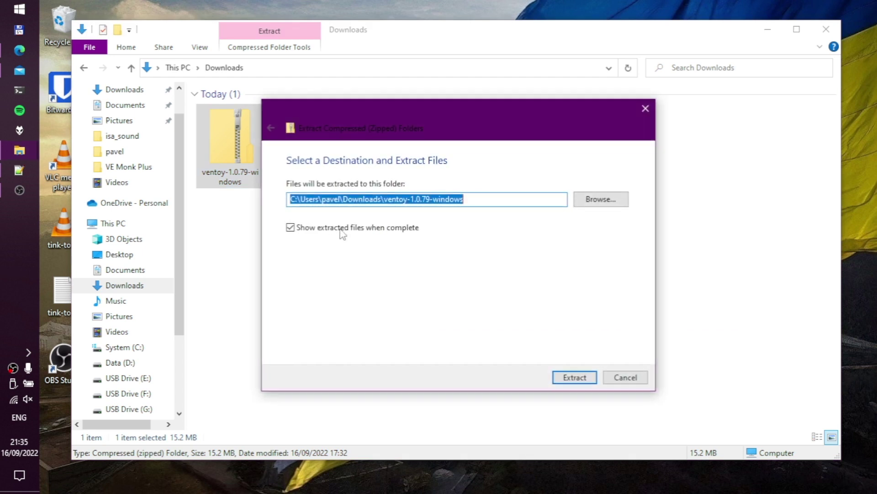
left_click(591, 377)
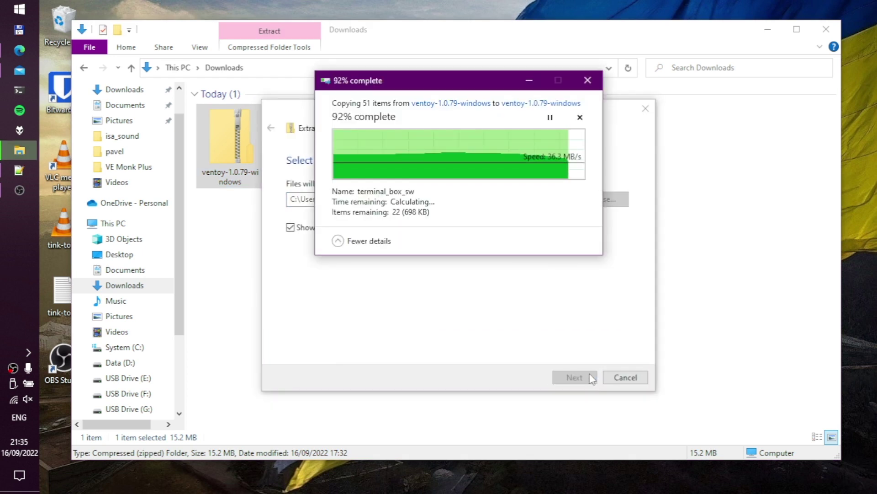
double_click(291, 146)
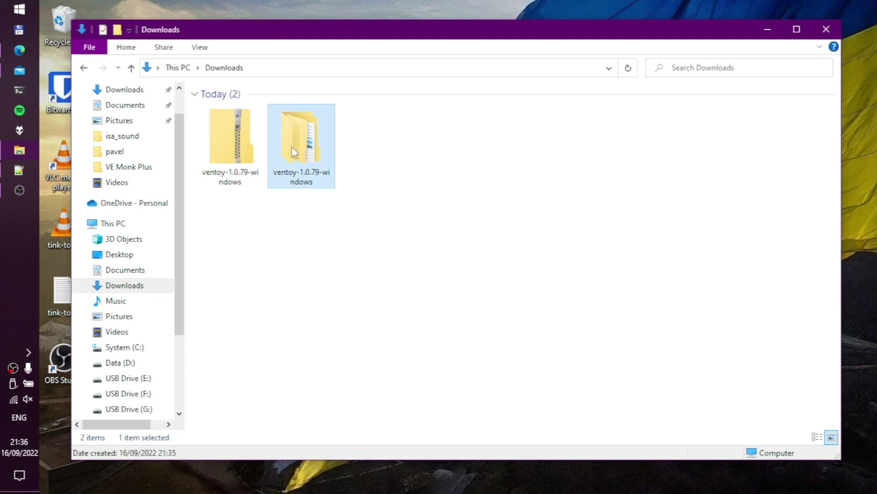
double_click(252, 110)
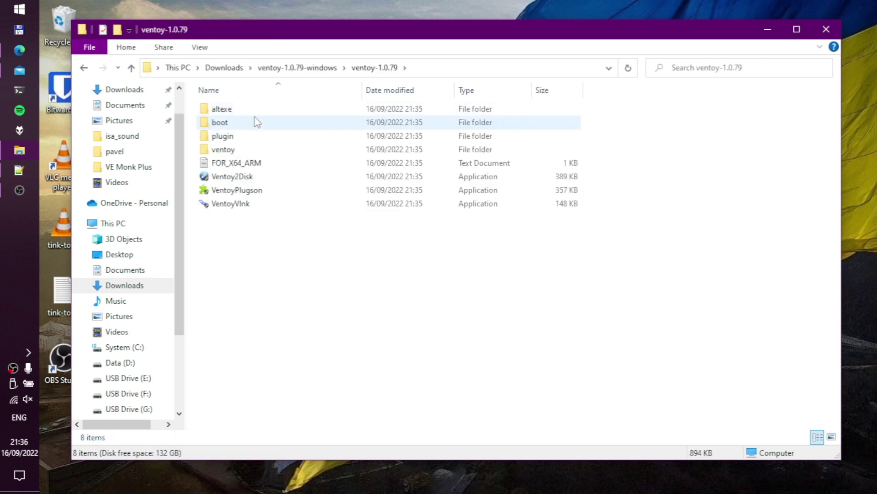
double_click(266, 177)
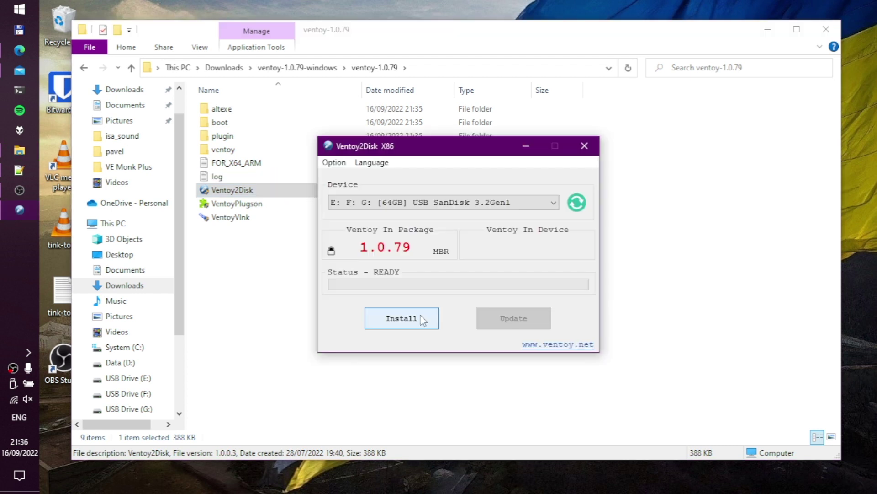
Step: Install Ventoy onto the 64GB SanDisk stick, accepting both format warnings
left_click(422, 320)
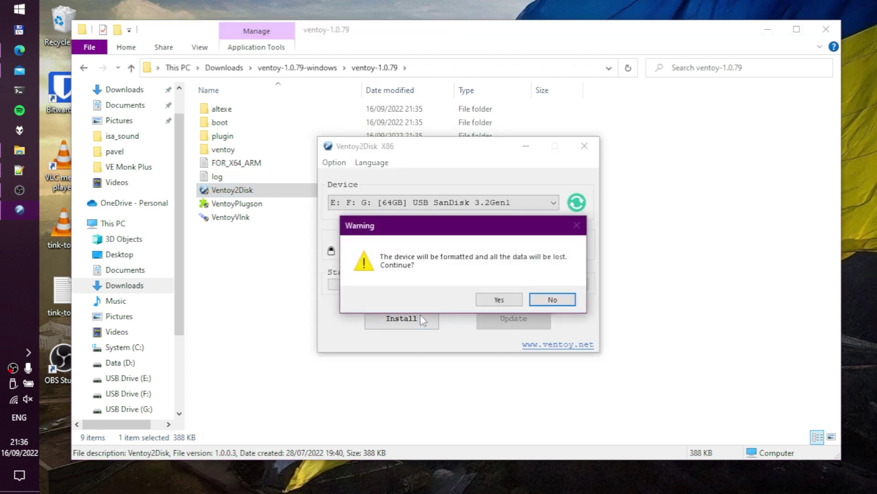
left_click(499, 299)
left_click(499, 300)
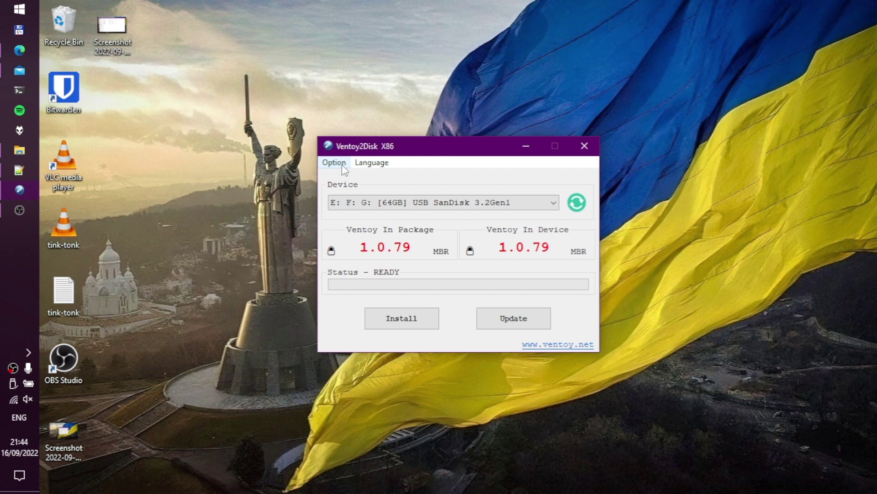
Step: Set Ventoy2Disk's partition style option to GPT
left_click(342, 167)
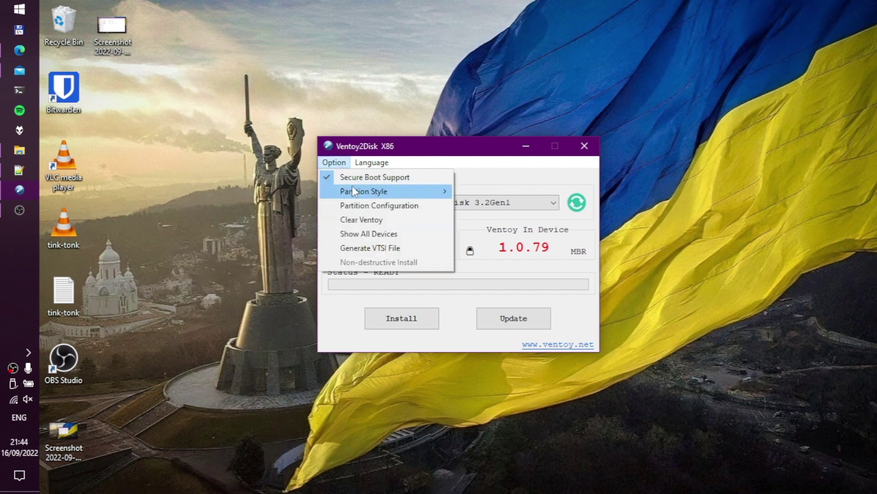
mouse_move(352, 190)
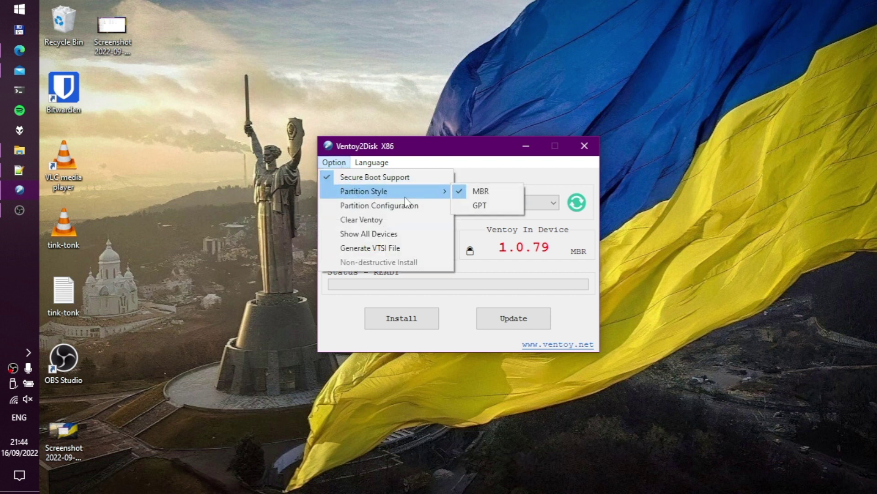
left_click(498, 204)
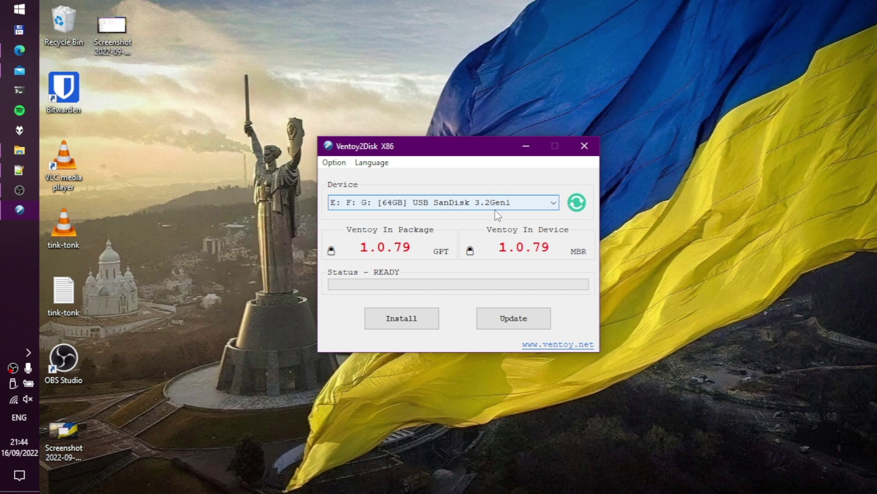
Step: Toggle Secure Boot support off and back on so it stays enabled
left_click(334, 162)
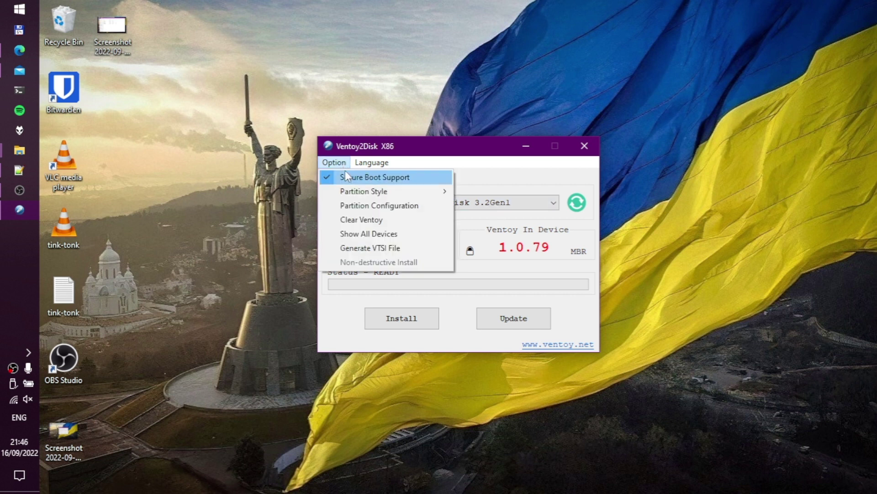
left_click(348, 177)
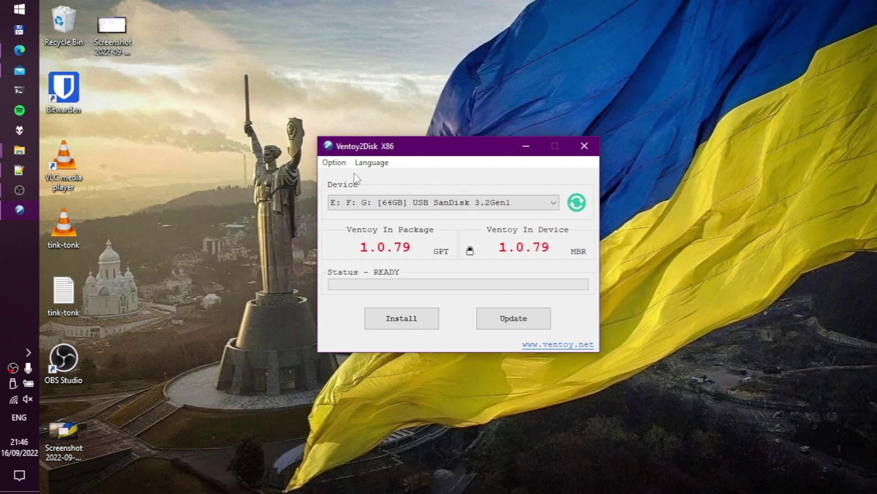
left_click(333, 164)
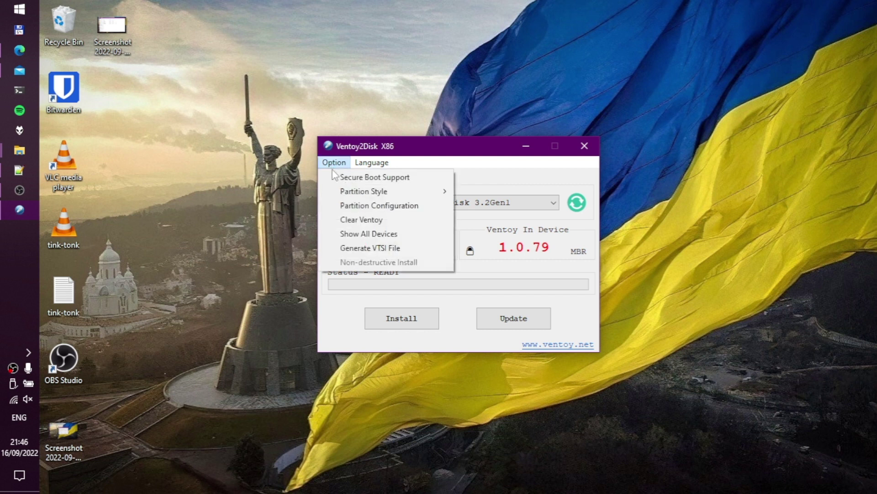
left_click(334, 176)
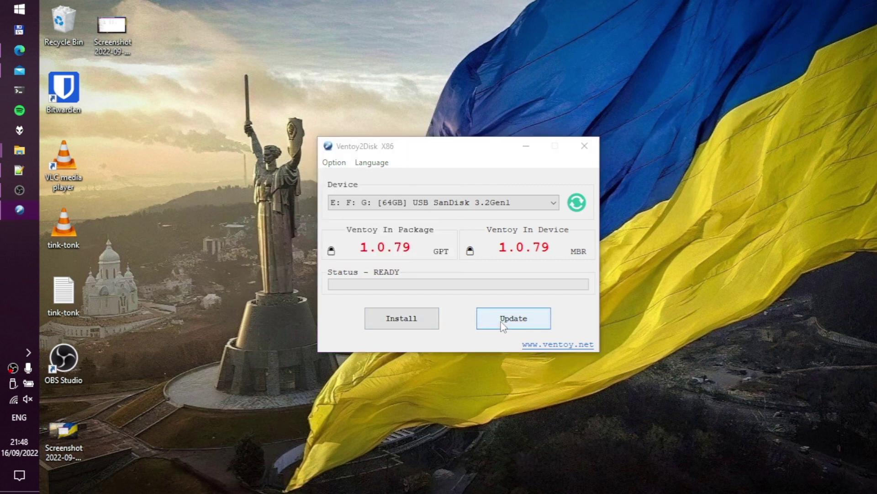
Step: Update Ventoy on the USB stick, confirming the upgrade that keeps the ISO files
left_click(503, 322)
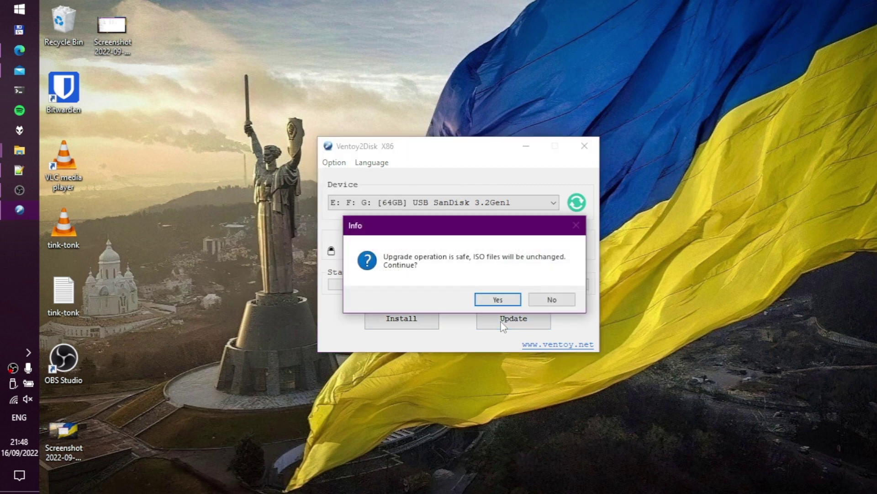
left_click(509, 299)
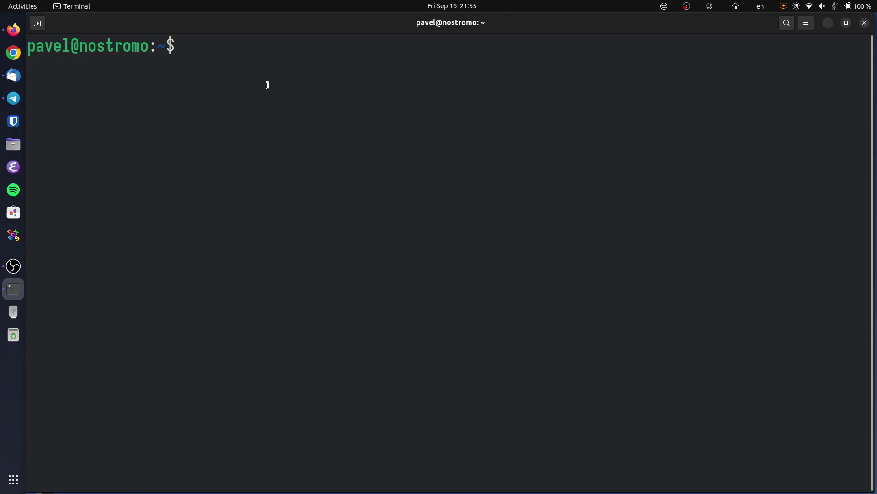
Step: In Downloads, list and extract ventoy-1.0.79-linux.tar.gz with tar -xzvf
type("cd Downloads/")
key("Return")
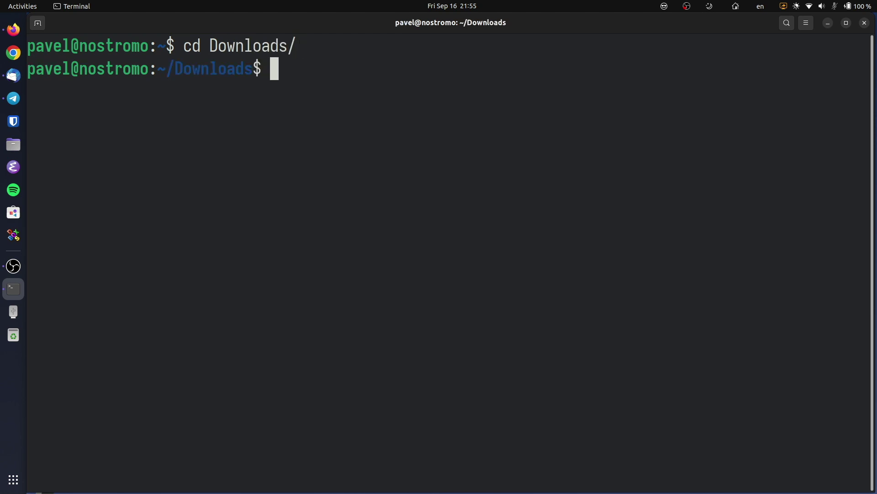
type("ls ")
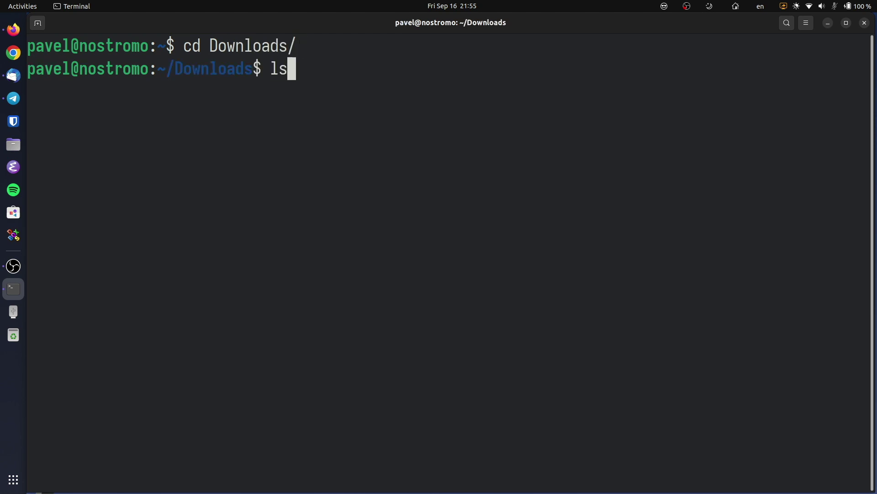
type("v")
key("Tab")
key("Return")
type("tar -xzvf v")
key("Tab")
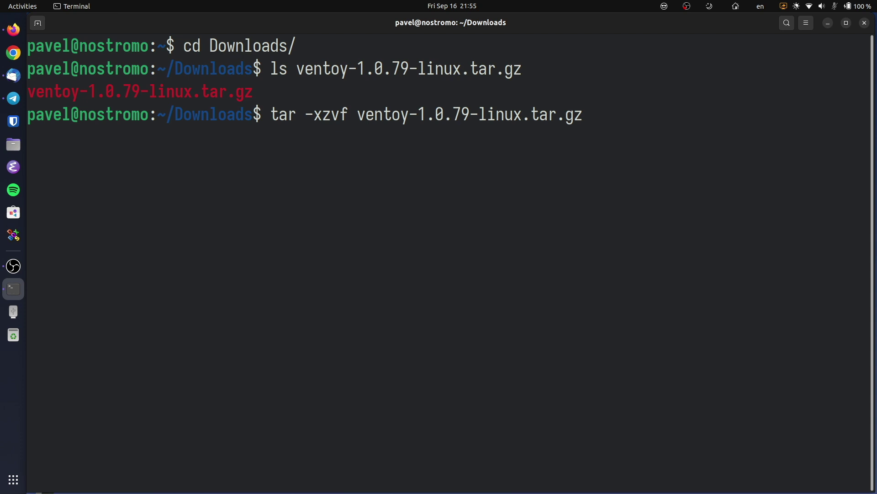
key("Return")
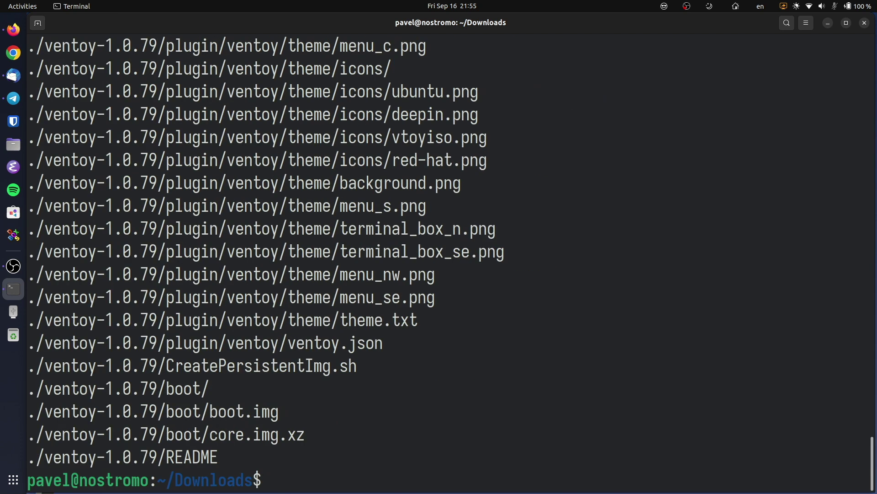
Step: Enter the extracted ventoy-1.0.79 folder and list its contents
type("cd ven")
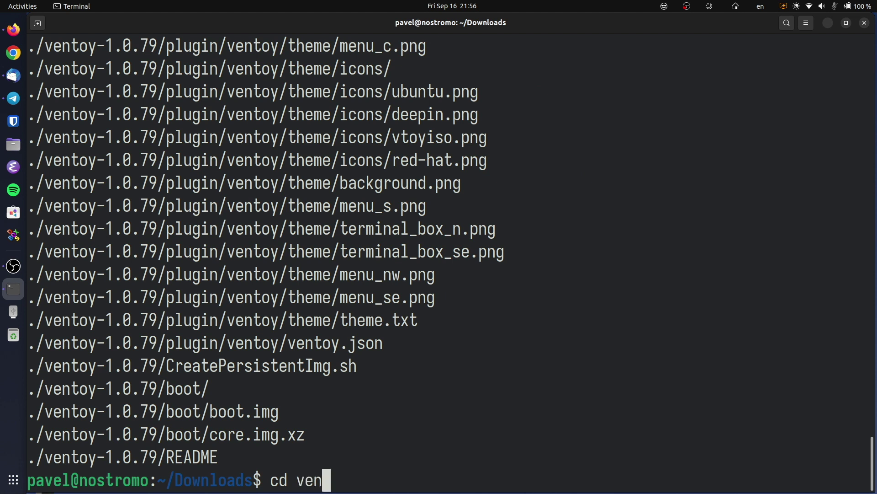
key("Tab")
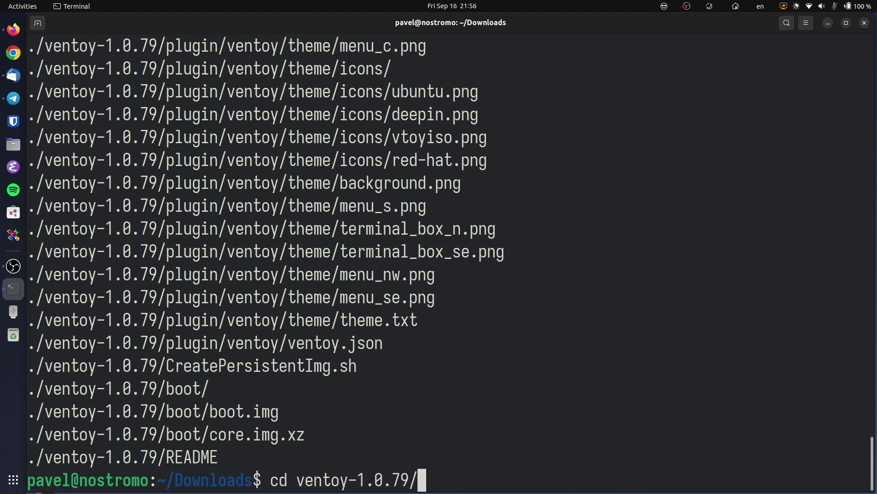
key("Return")
type("ls")
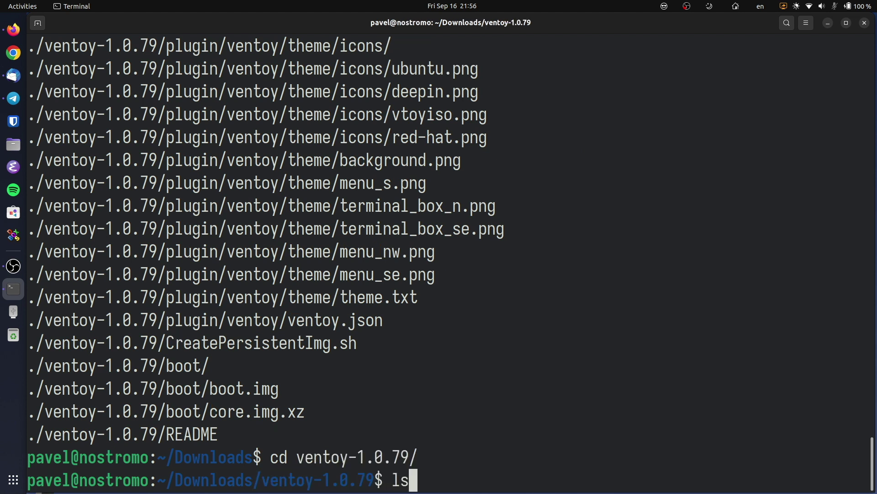
key("Return")
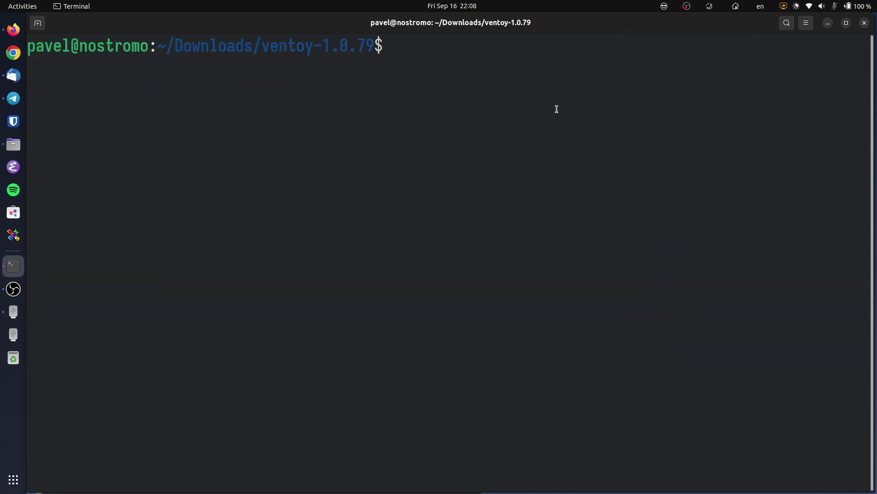
type("lsblk | grep sd")
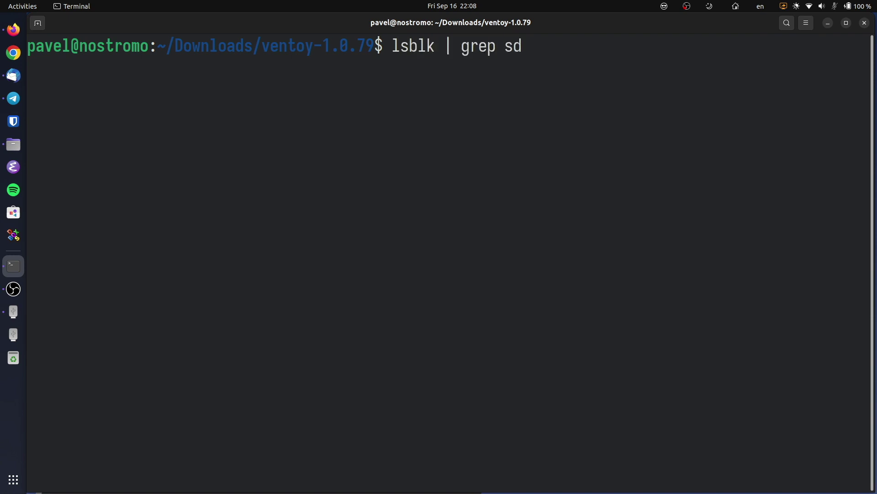
key("Return")
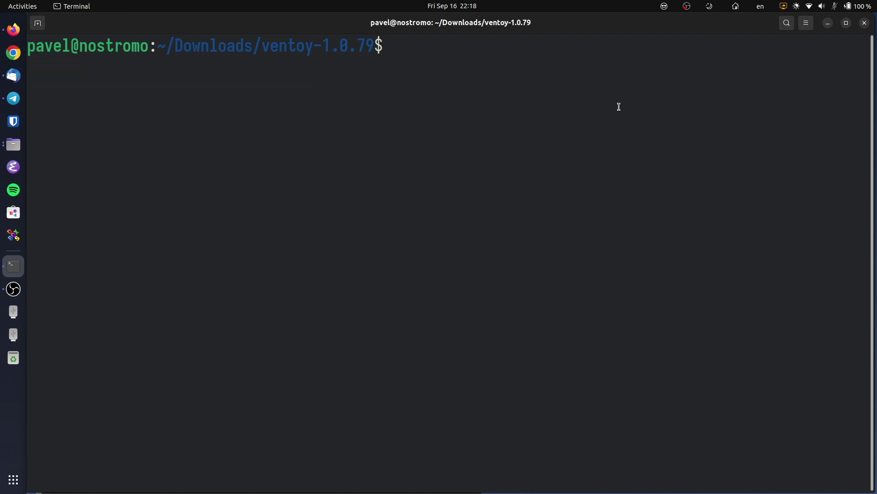
Step: Run sudo ./Ventoy2Disk.sh -I -s -g /dev/sdb, enter the account password, and answer y to both confirmations
type("sudo")
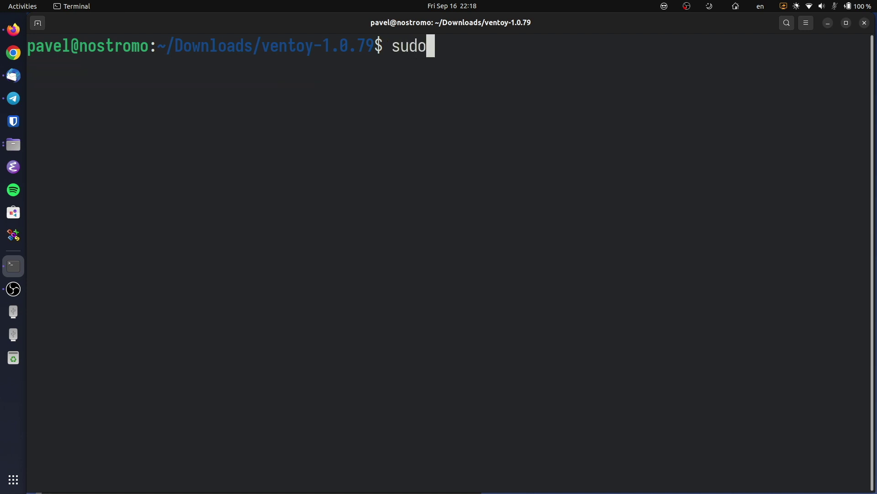
type(" ./")
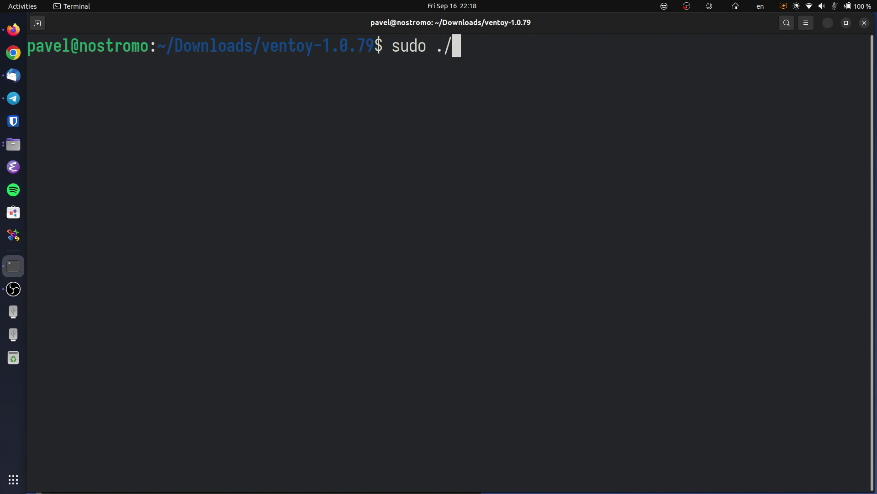
type("Ventoy2")
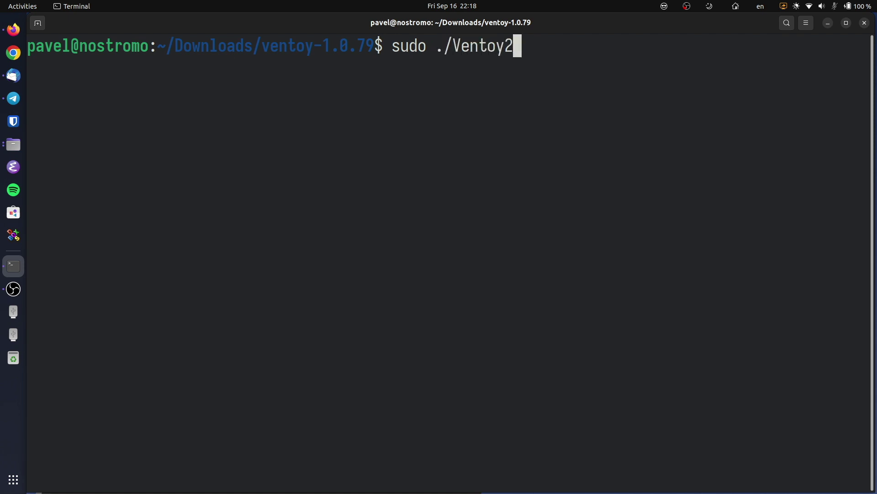
key("Tab")
type("-I")
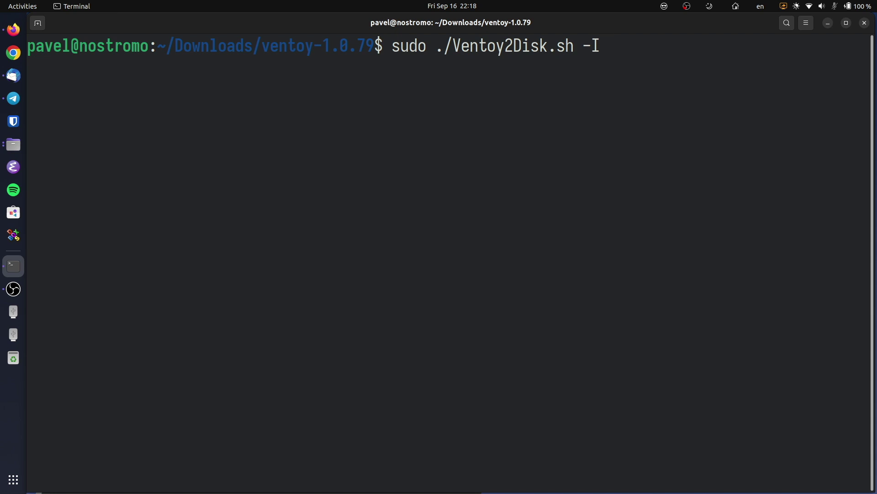
type(" -s -g")
type("/dev/")
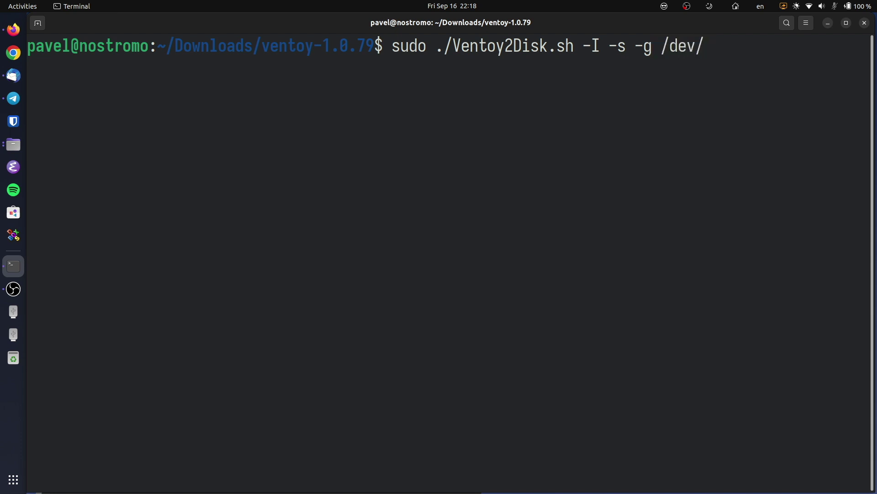
type("sdb")
key("Return")
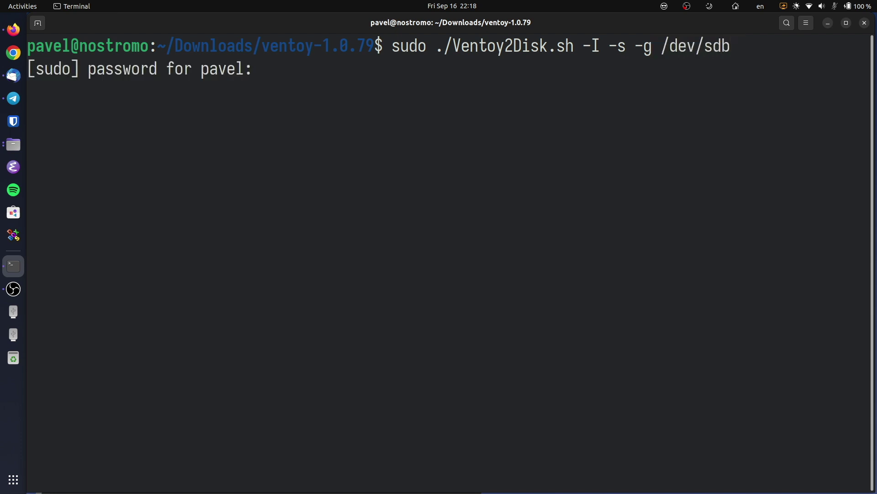
key("Return")
type("y")
key("Return")
type("y")
key("Return")
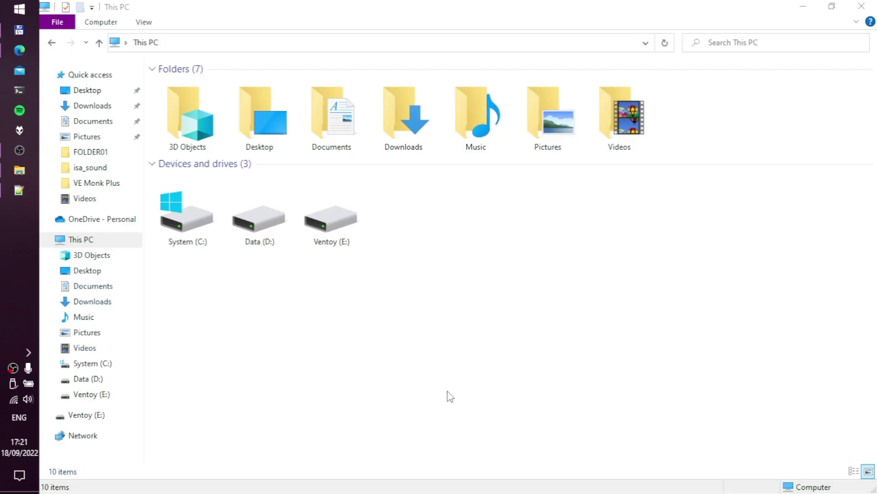
Step: Open Ventoy (E:) in Large icons view and select all five ISO files, then pick the USB boot entry
left_click(343, 238)
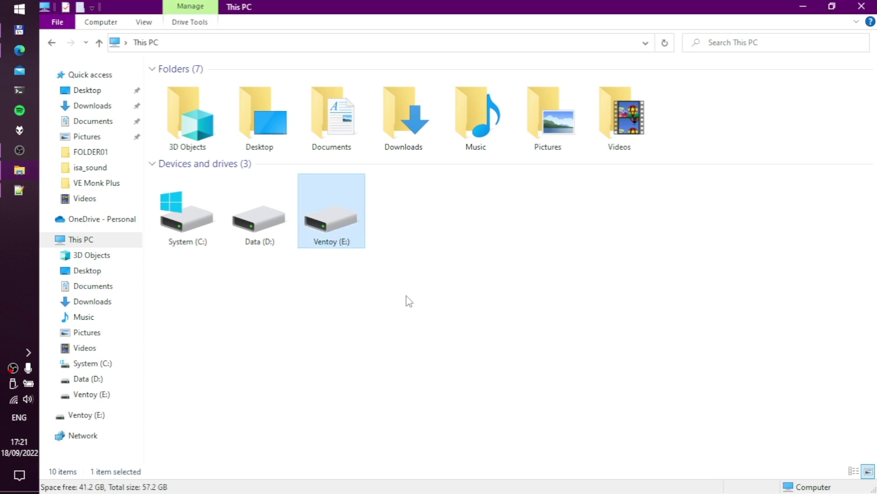
double_click(354, 240)
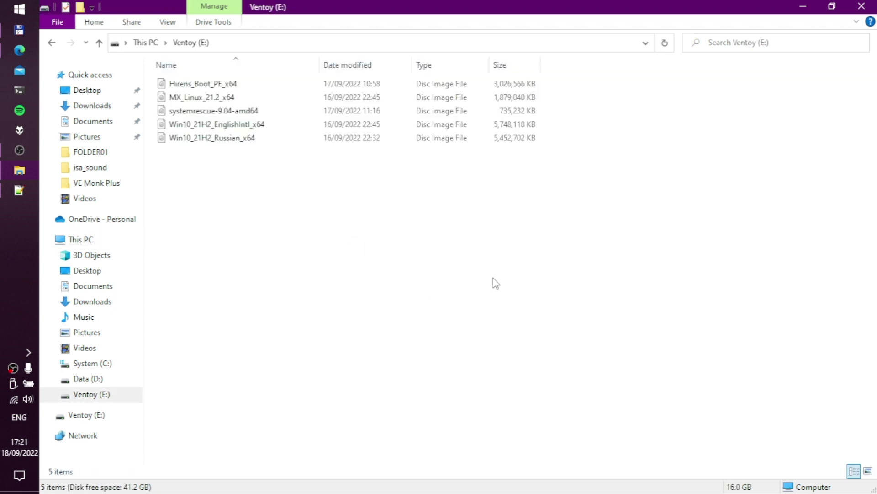
left_click(868, 471)
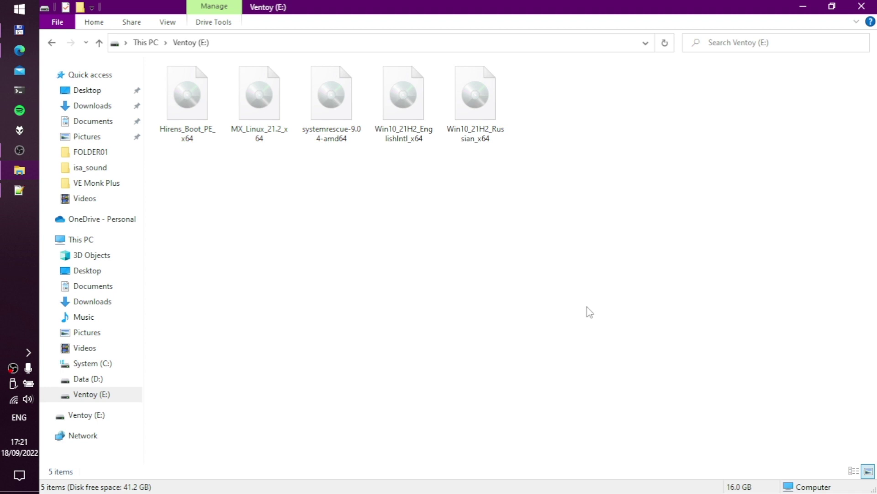
left_click_drag(540, 105, 181, 185)
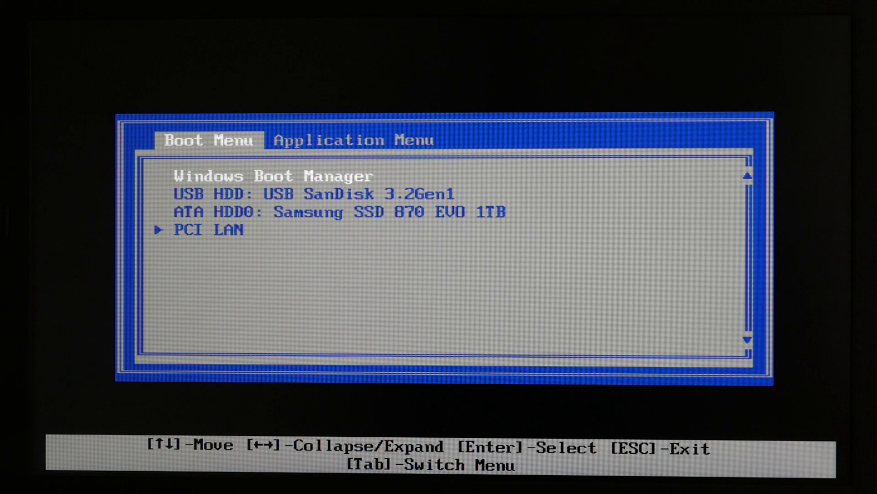
key("Down")
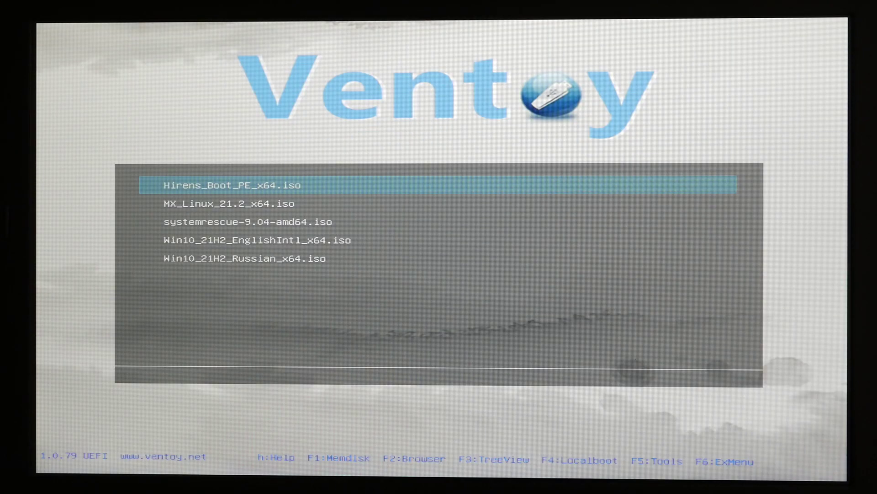
Step: Boot the Win10_21H2_EnglishIntl image from the Ventoy menu
key("Down")
key("Down")
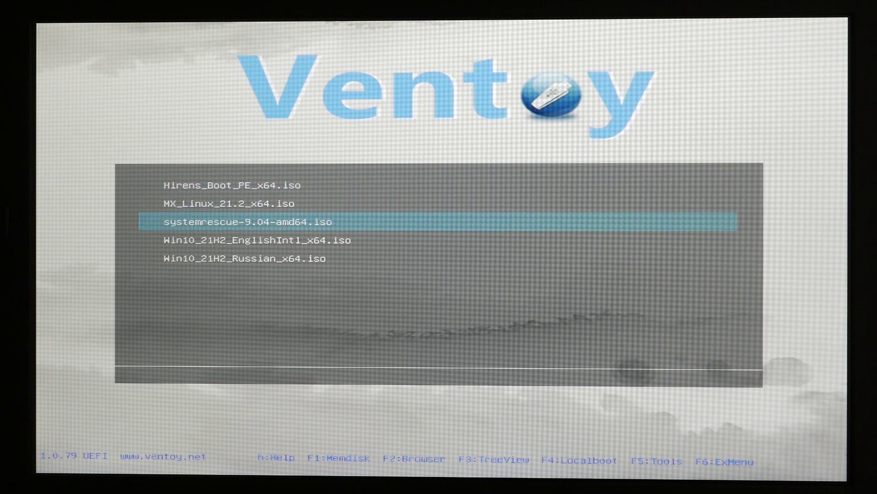
key("Down")
key("Return")
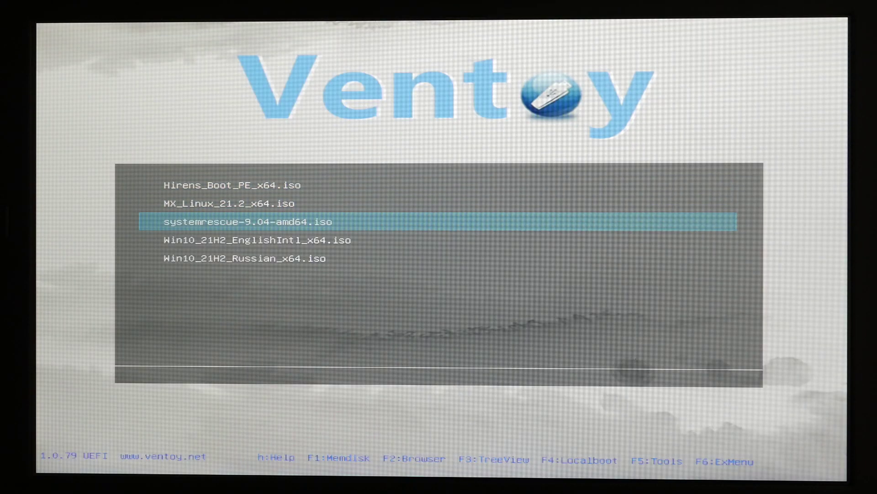
Step: Boot systemrescue-9.04-amd64.iso and run startx to bring up its desktop
key("Return")
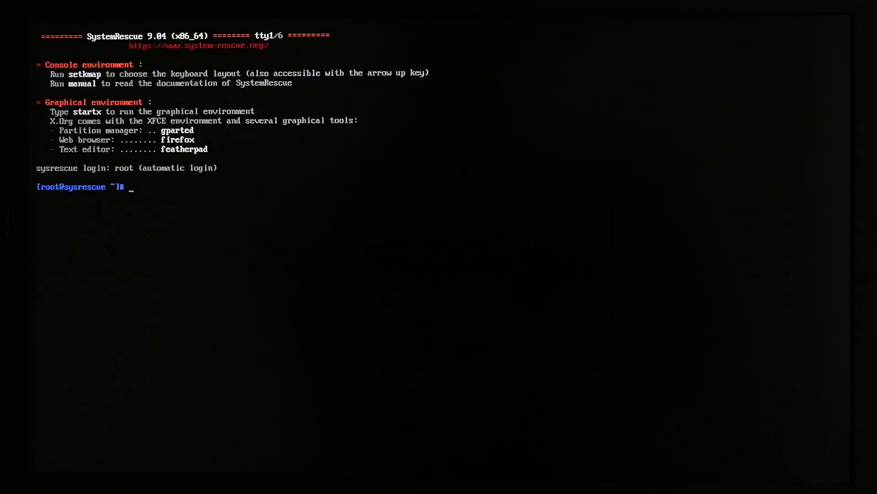
type("startx")
key("Return")
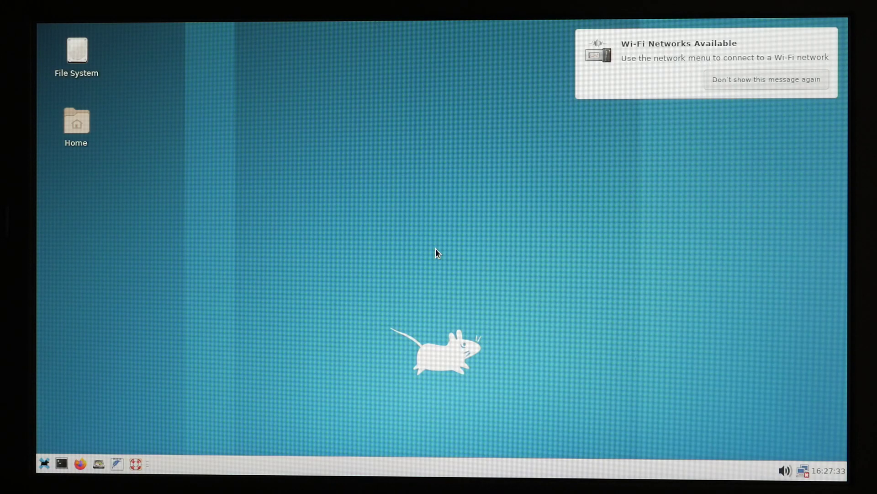